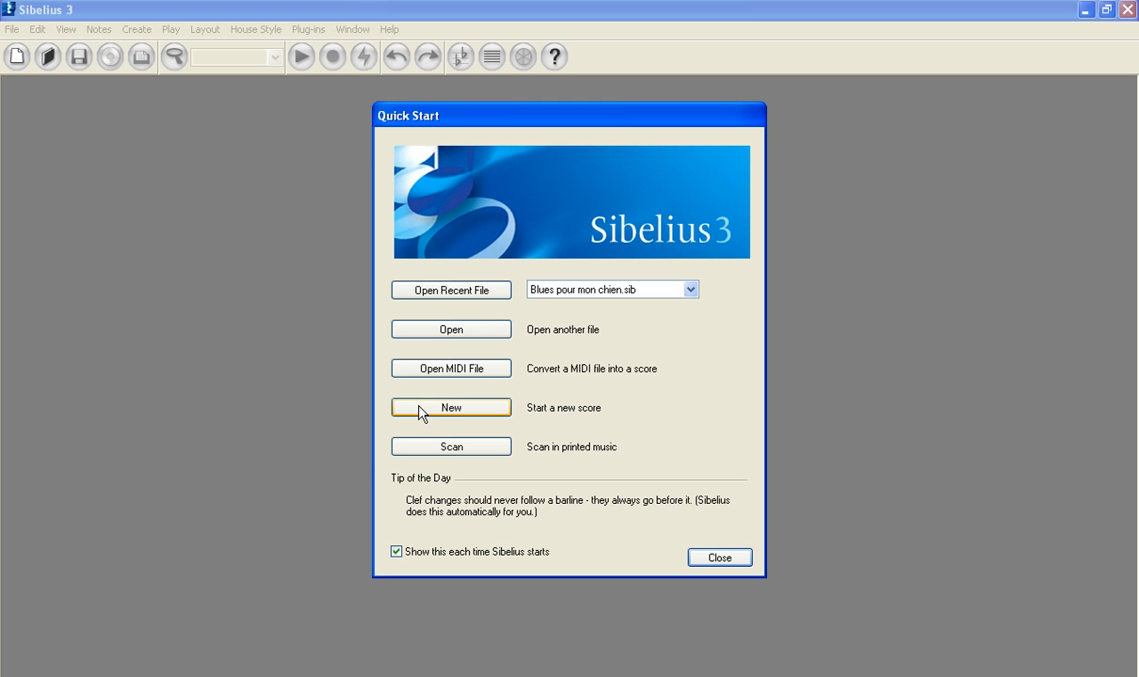
Start a new score and pick the Blank manuscript paper
{"action": "left_click", "coordinate": [419, 410]}
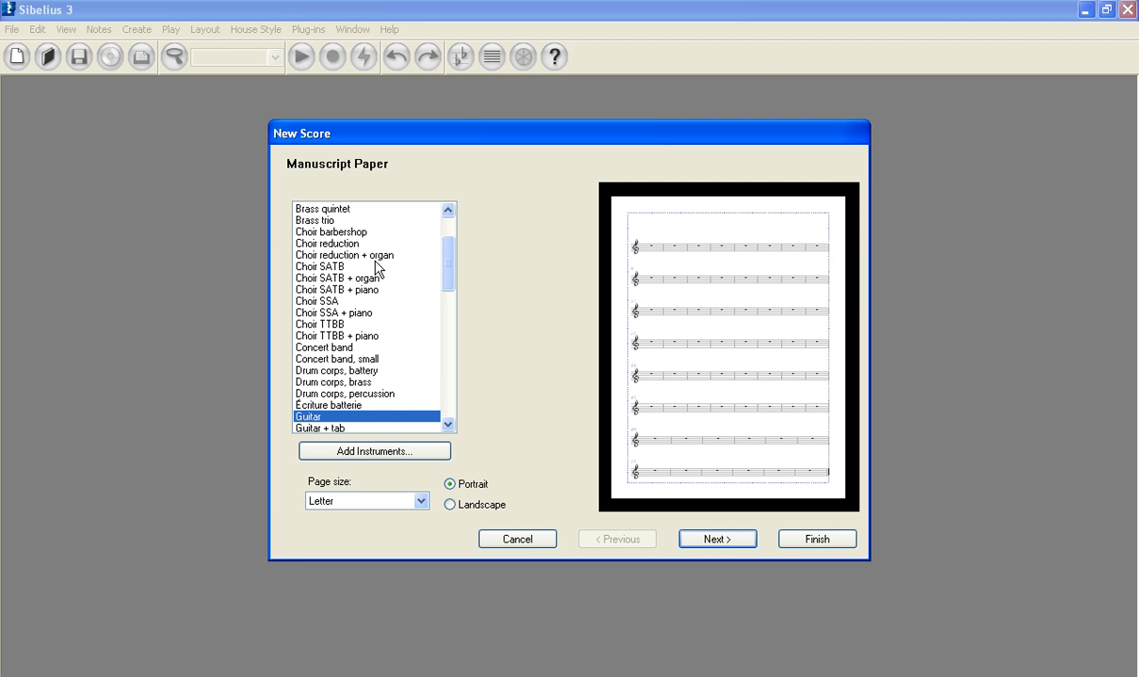
{"action": "scroll", "coordinate": [360, 376], "scroll_direction": "up", "scroll_amount": 2}
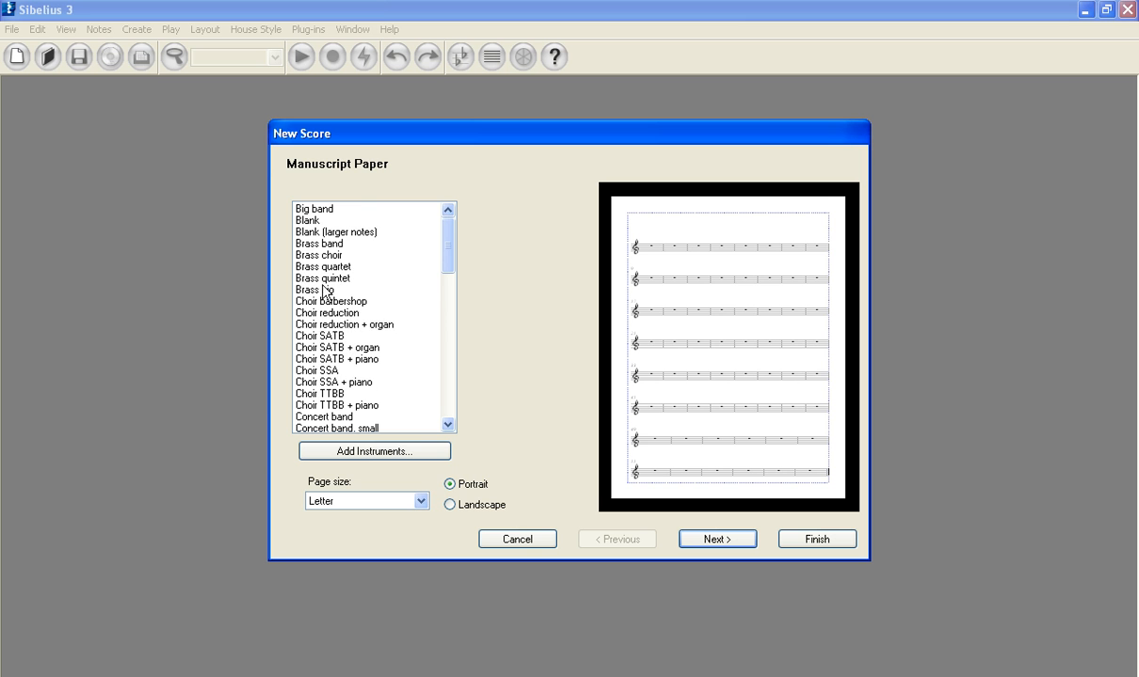
{"action": "scroll", "coordinate": [309, 361], "scroll_direction": "down", "scroll_amount": 4}
{"action": "scroll", "coordinate": [309, 362], "scroll_direction": "up", "scroll_amount": 1}
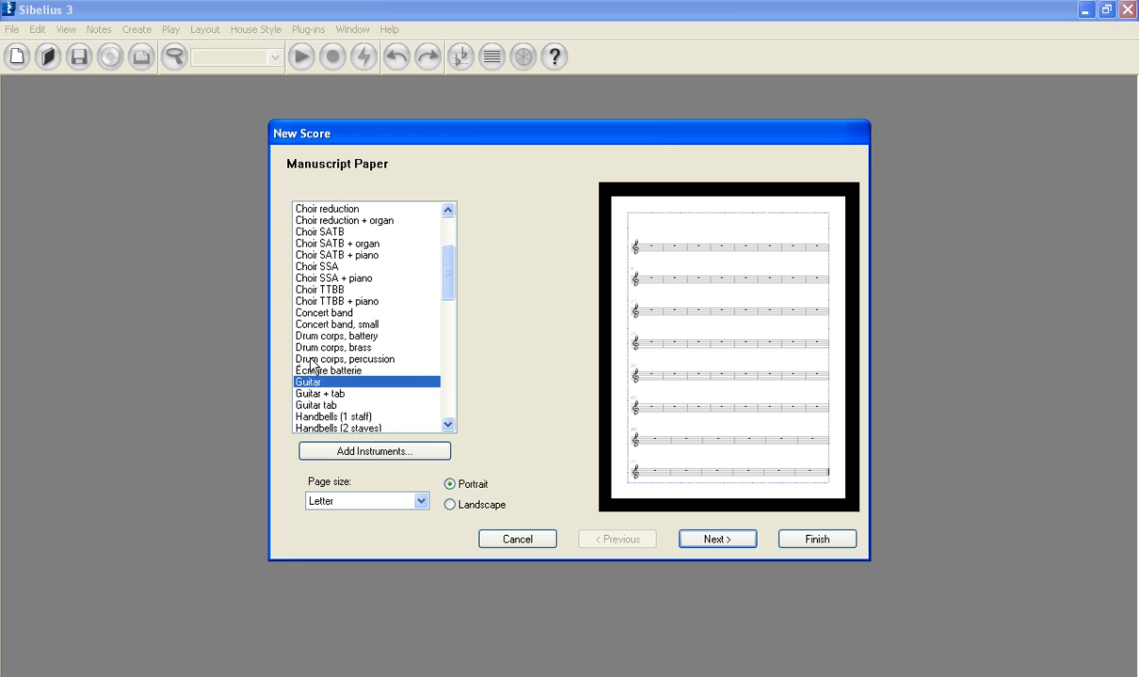
{"action": "scroll", "coordinate": [306, 356], "scroll_direction": "down", "scroll_amount": 1}
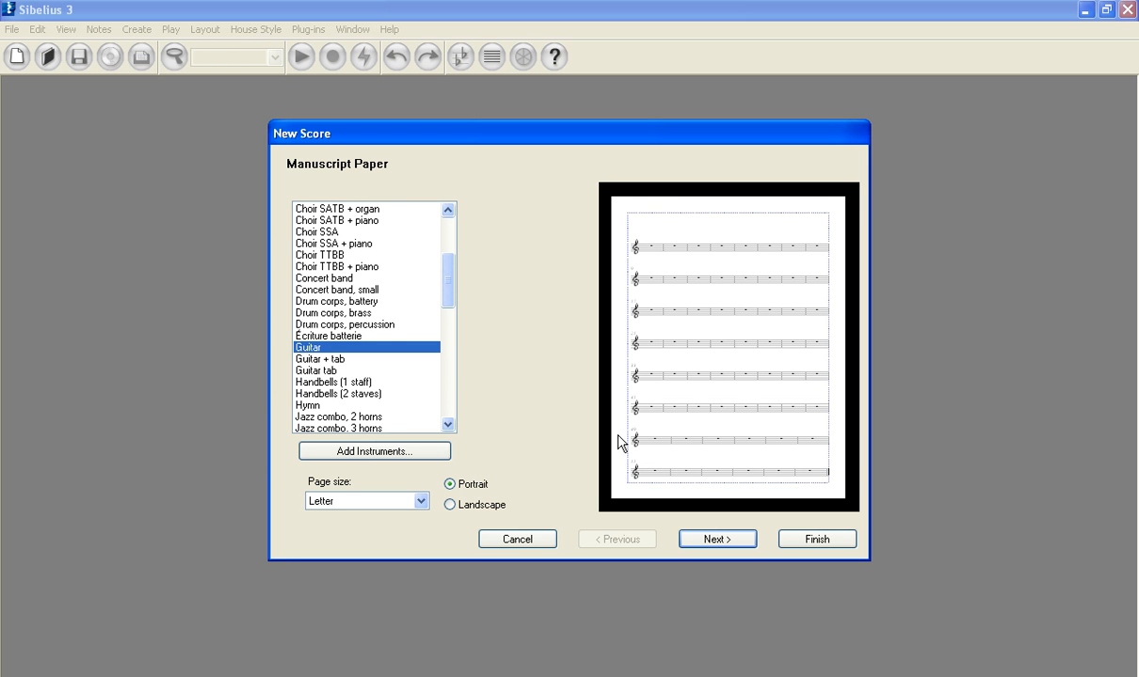
{"action": "left_click", "coordinate": [303, 405]}
{"action": "scroll", "coordinate": [339, 386], "scroll_direction": "up", "scroll_amount": 3}
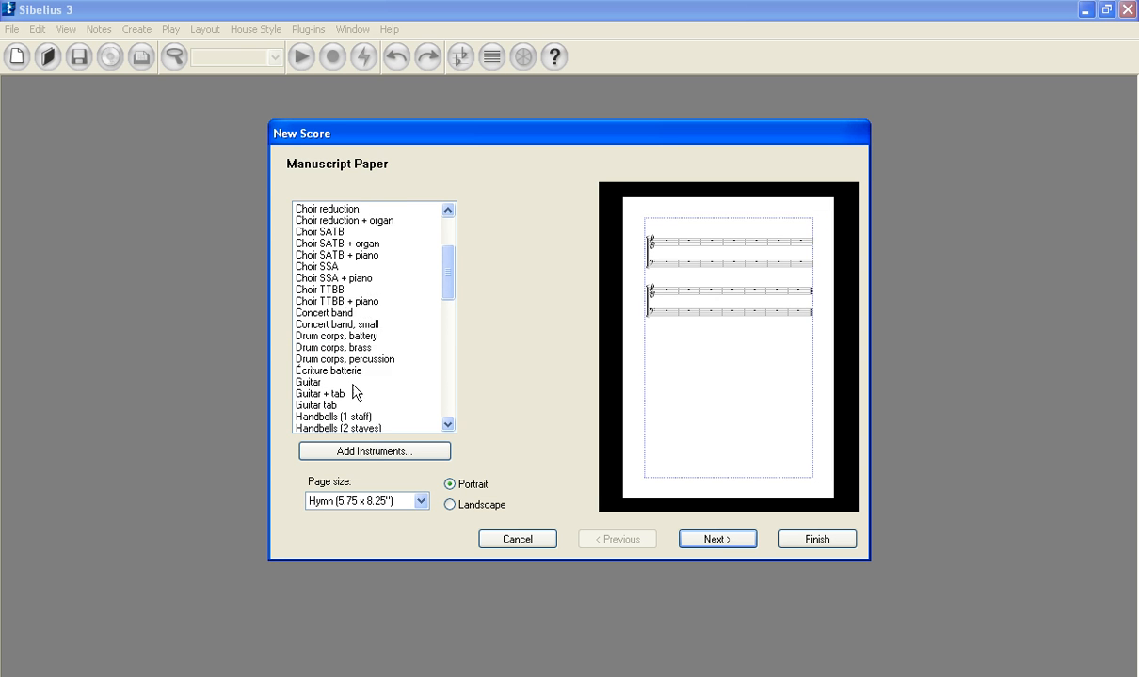
{"action": "left_click", "coordinate": [322, 335]}
{"action": "scroll", "coordinate": [329, 339], "scroll_direction": "up", "scroll_amount": 1}
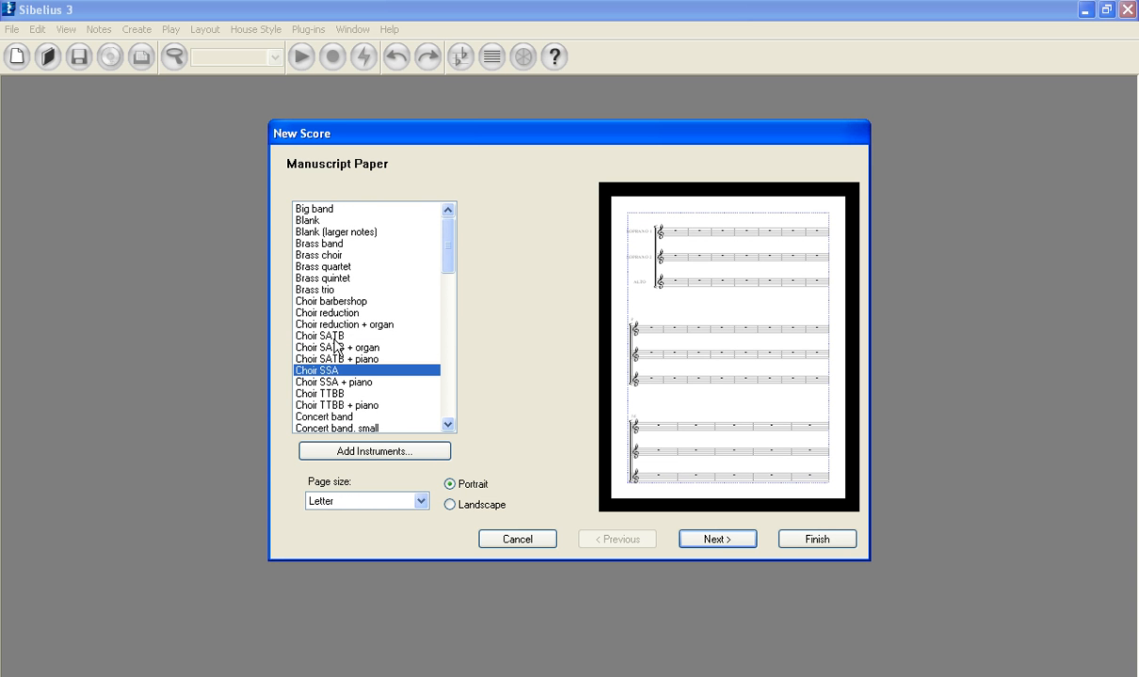
{"action": "left_click", "coordinate": [301, 219]}
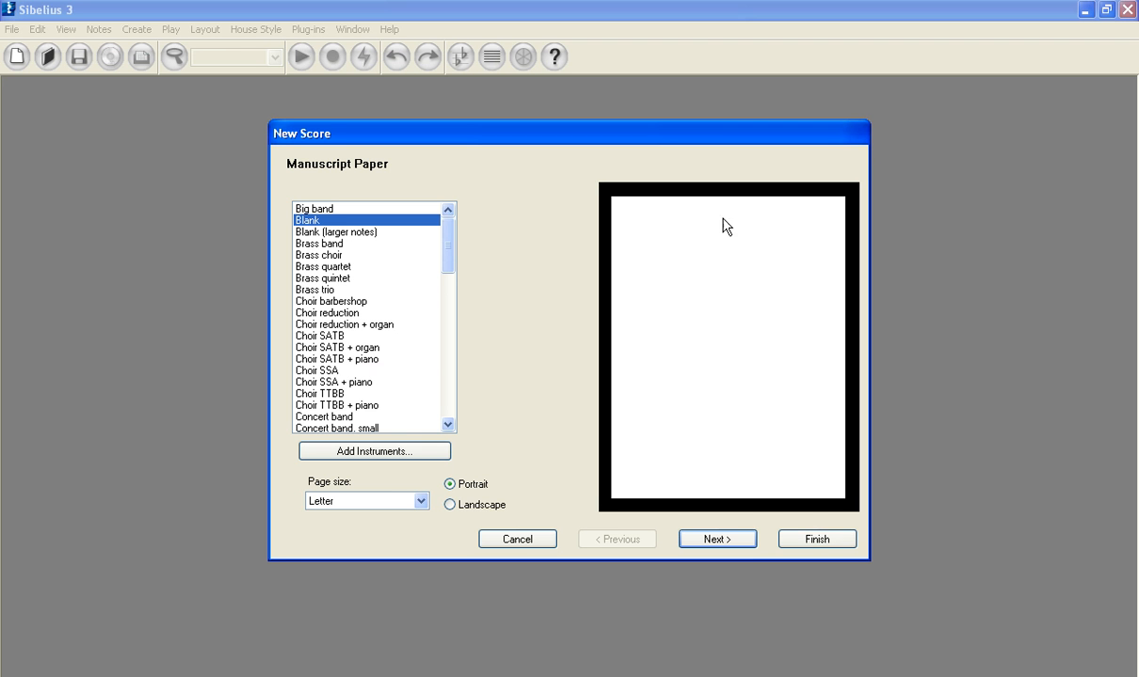
Open the instrument selection for the score and list the Singers family of the common instruments
{"action": "left_click", "coordinate": [366, 451]}
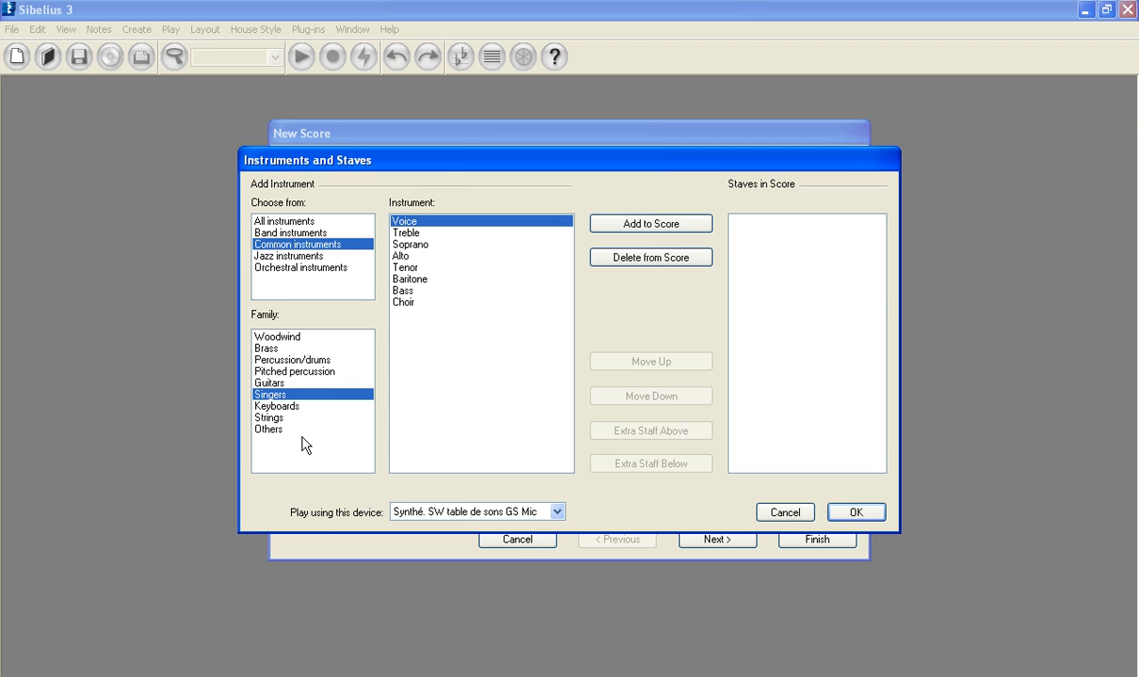
{"action": "left_click", "coordinate": [256, 371]}
{"action": "left_click", "coordinate": [270, 395]}
{"action": "left_click", "coordinate": [261, 406]}
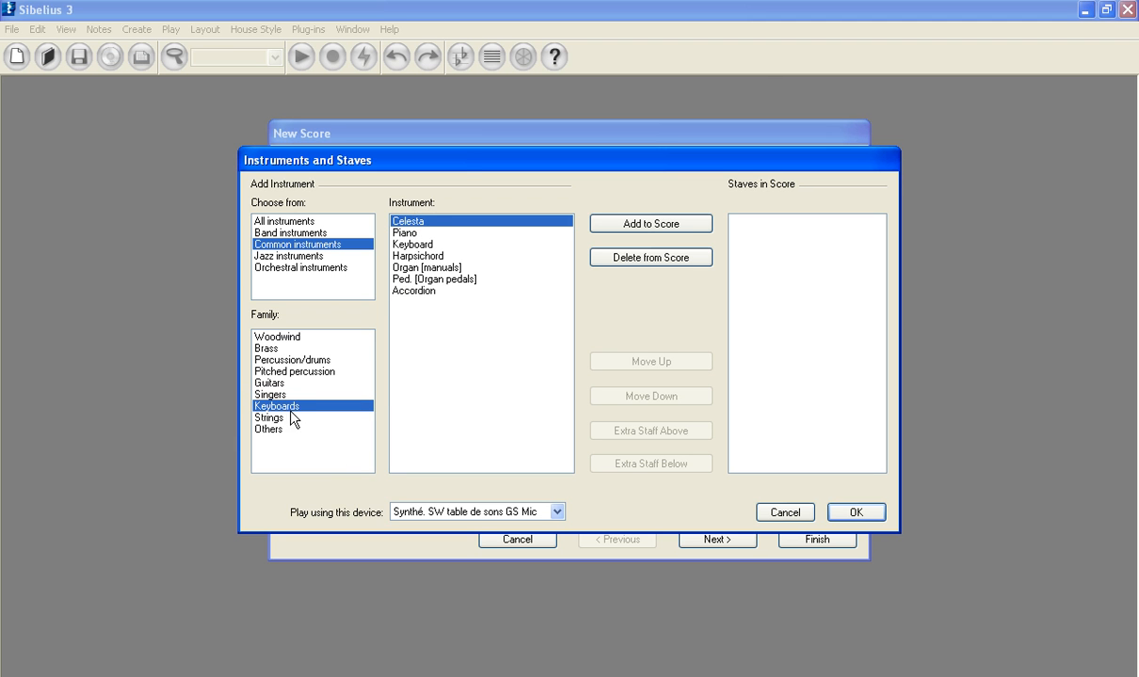
{"action": "left_click", "coordinate": [268, 394]}
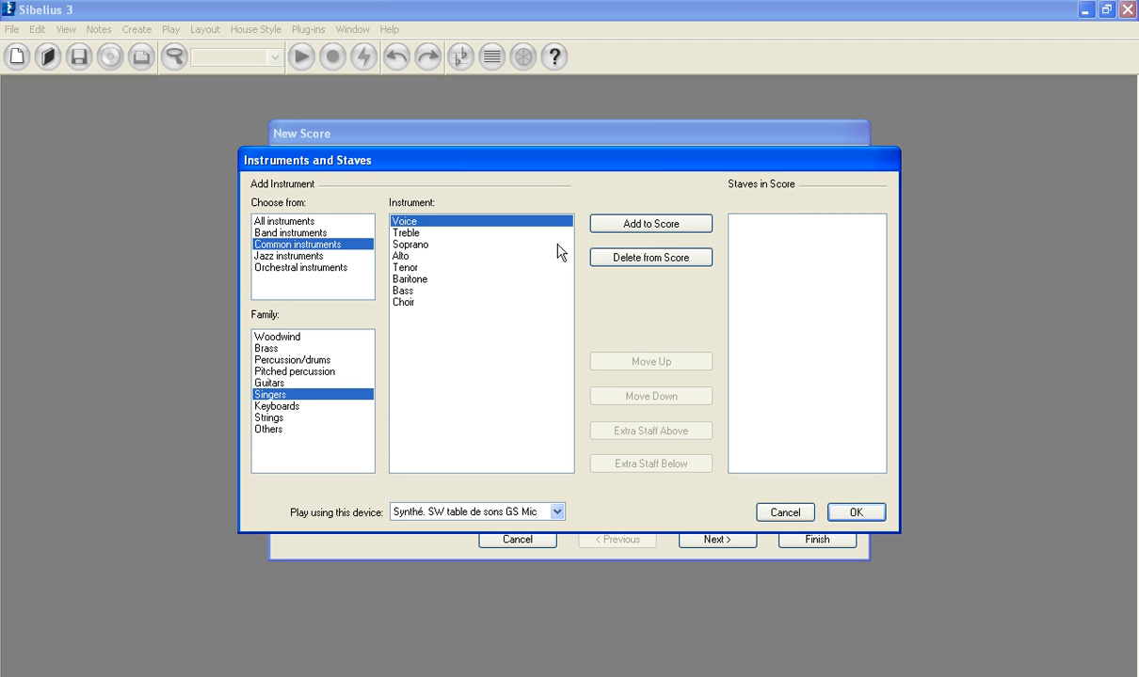
Add a Voice staff to the score and delete it again
{"action": "left_click", "coordinate": [630, 226]}
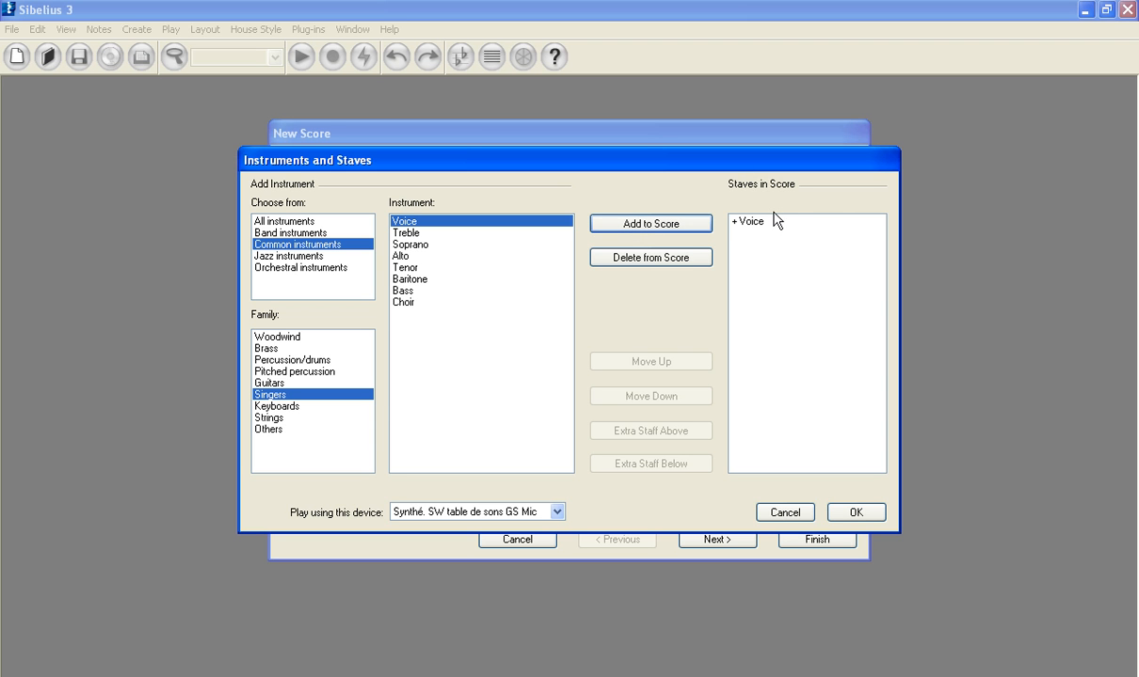
{"action": "left_click", "coordinate": [745, 225]}
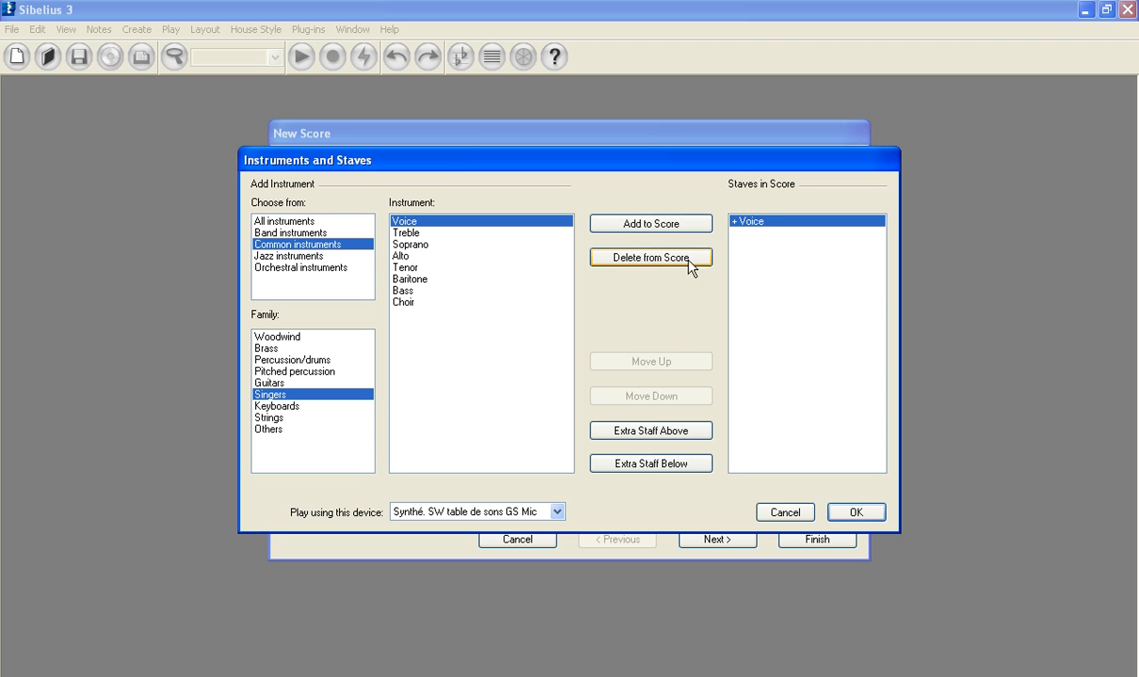
{"action": "left_click", "coordinate": [656, 263]}
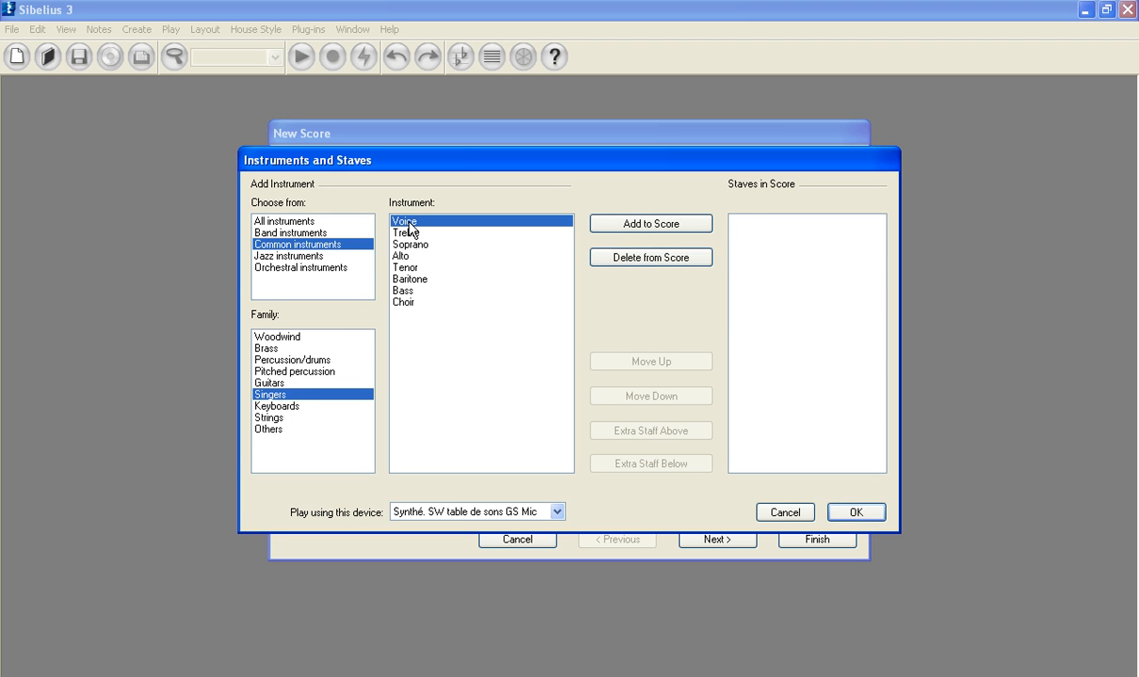
Add a Voice staff to the score, confirm the instruments and keep the Unchanged house style
{"action": "left_click", "coordinate": [663, 226]}
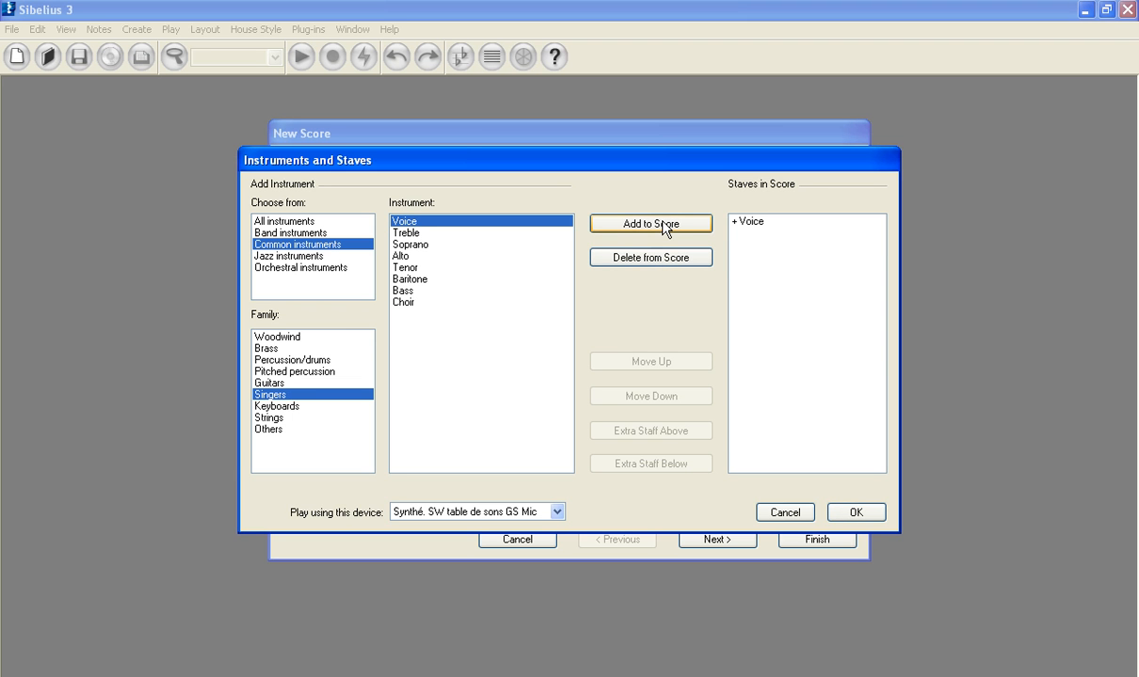
{"action": "left_click", "coordinate": [858, 514]}
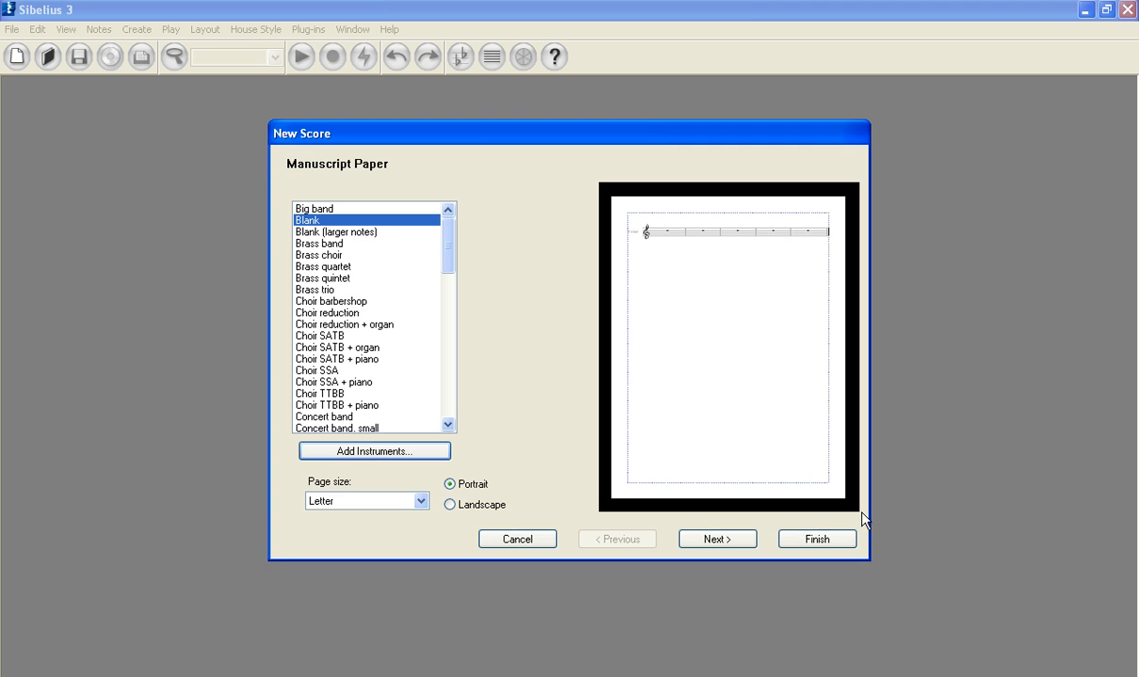
{"action": "left_click", "coordinate": [717, 539]}
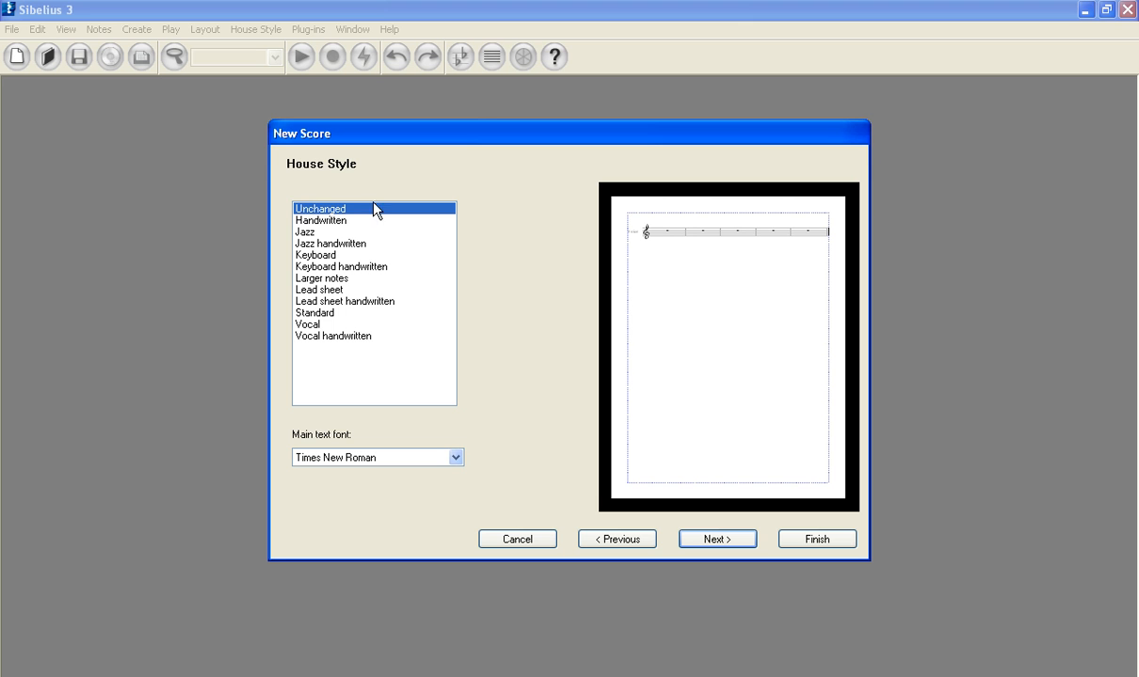
{"action": "left_click", "coordinate": [713, 541]}
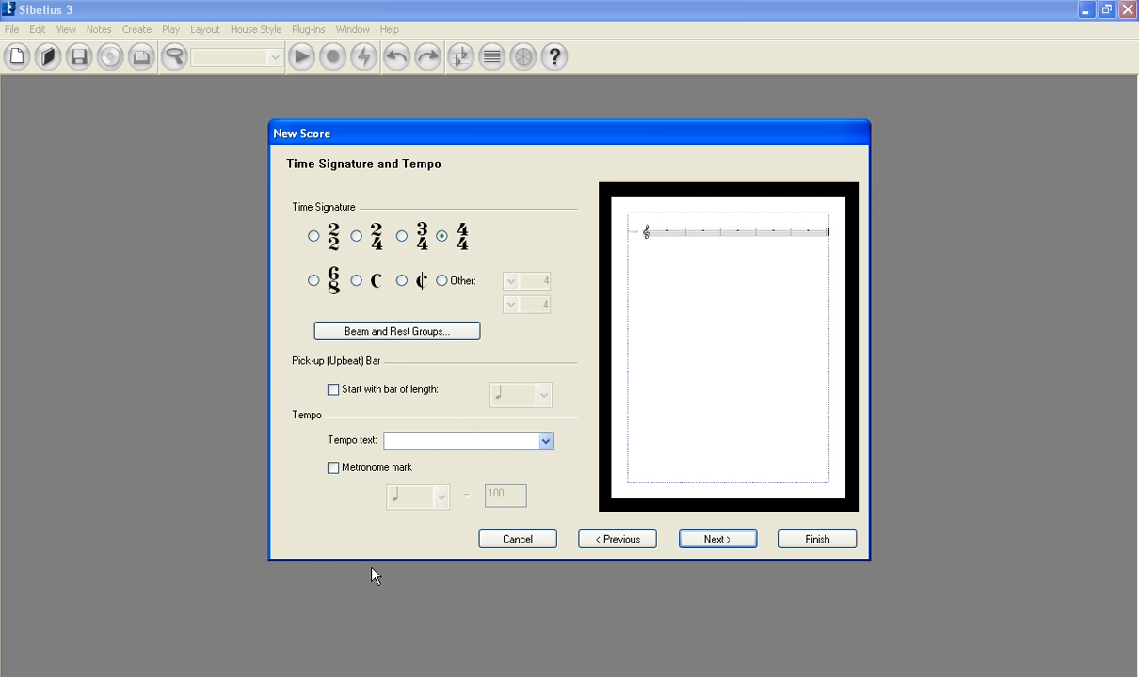
Try the custom time signature option, then choose 4/4 and continue to the key signature
{"action": "left_click", "coordinate": [442, 282]}
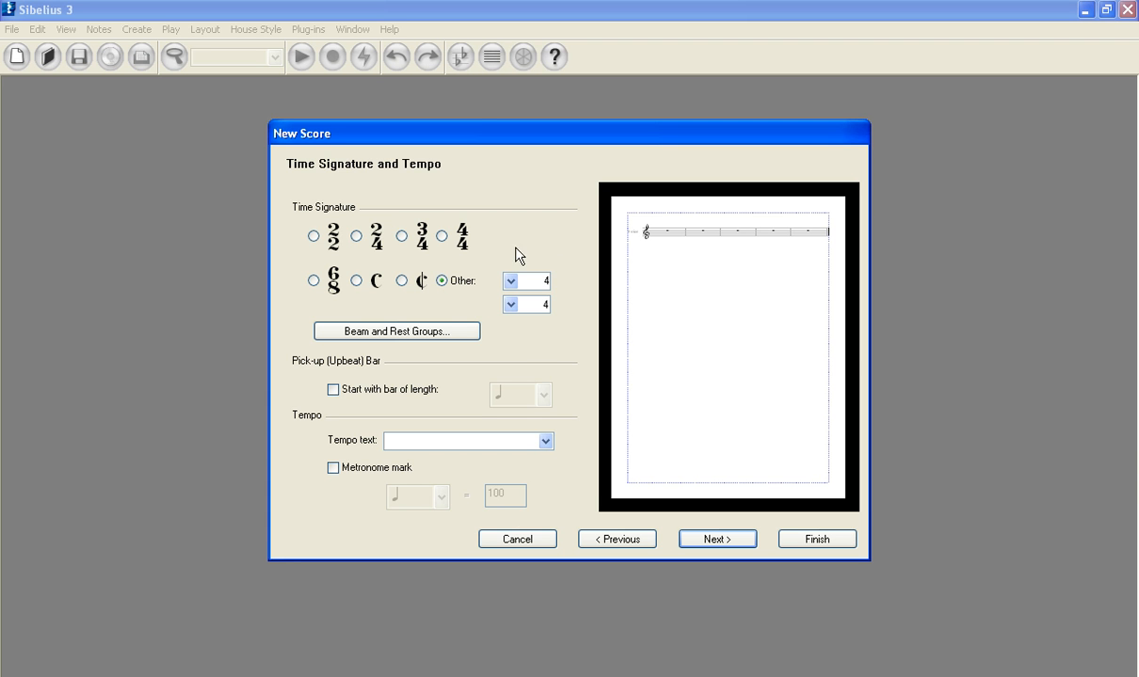
{"action": "left_click", "coordinate": [441, 236]}
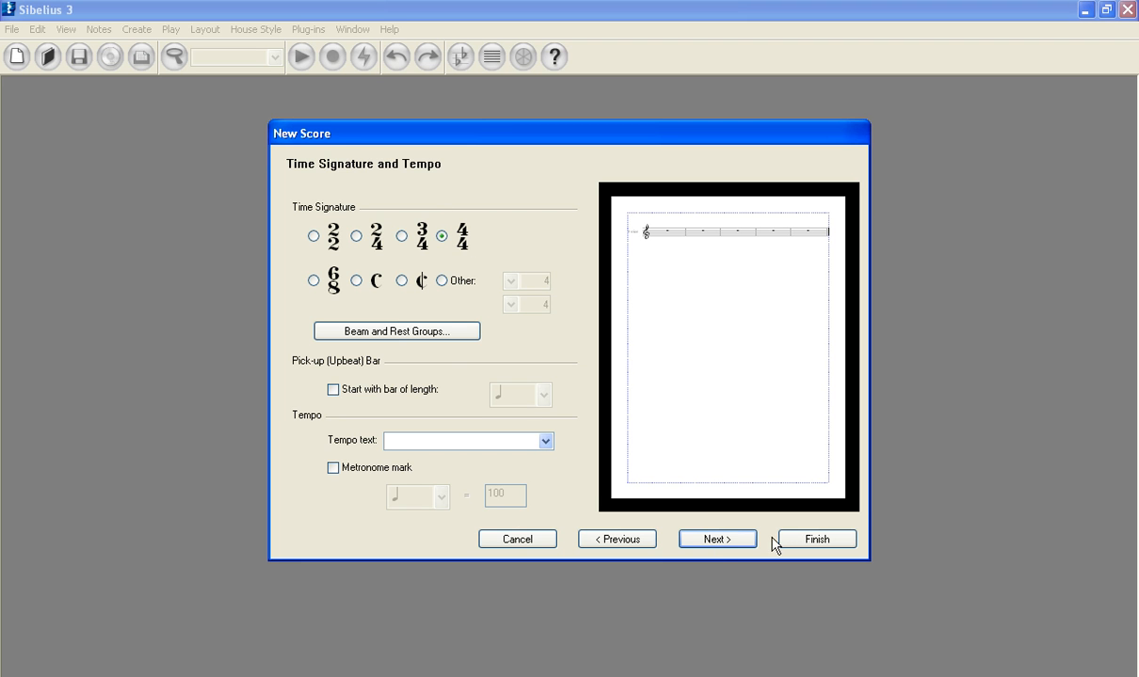
{"action": "left_click", "coordinate": [720, 541]}
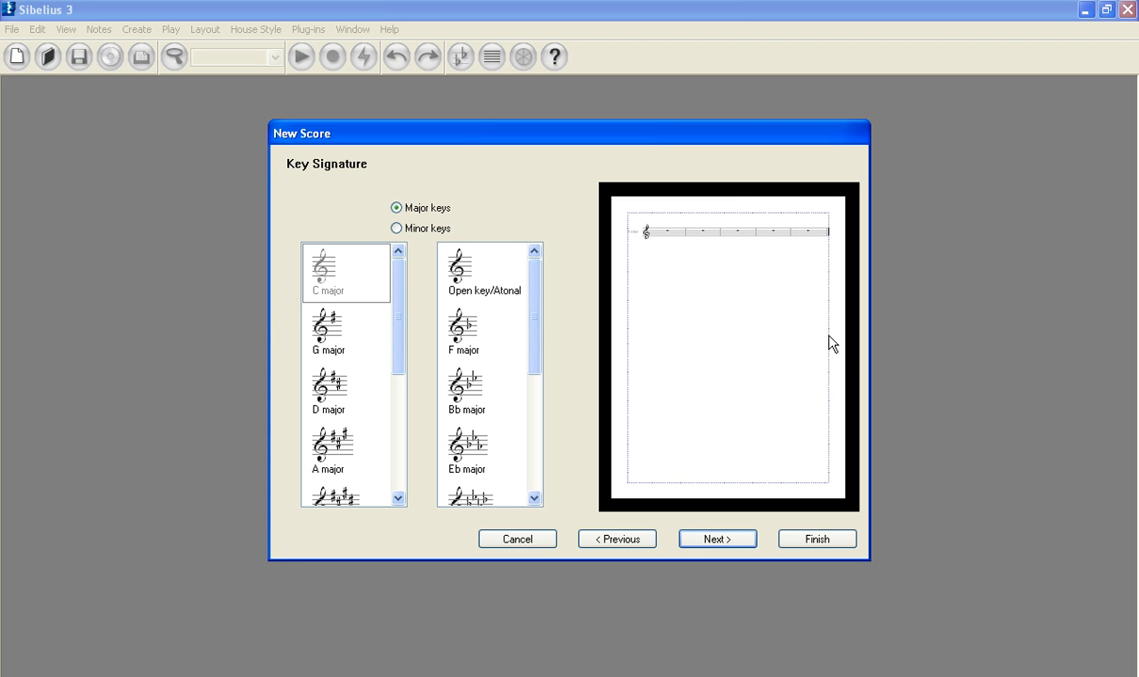
Keep C major among the major keys and create the score with the title Première chanson
{"action": "left_click", "coordinate": [412, 237]}
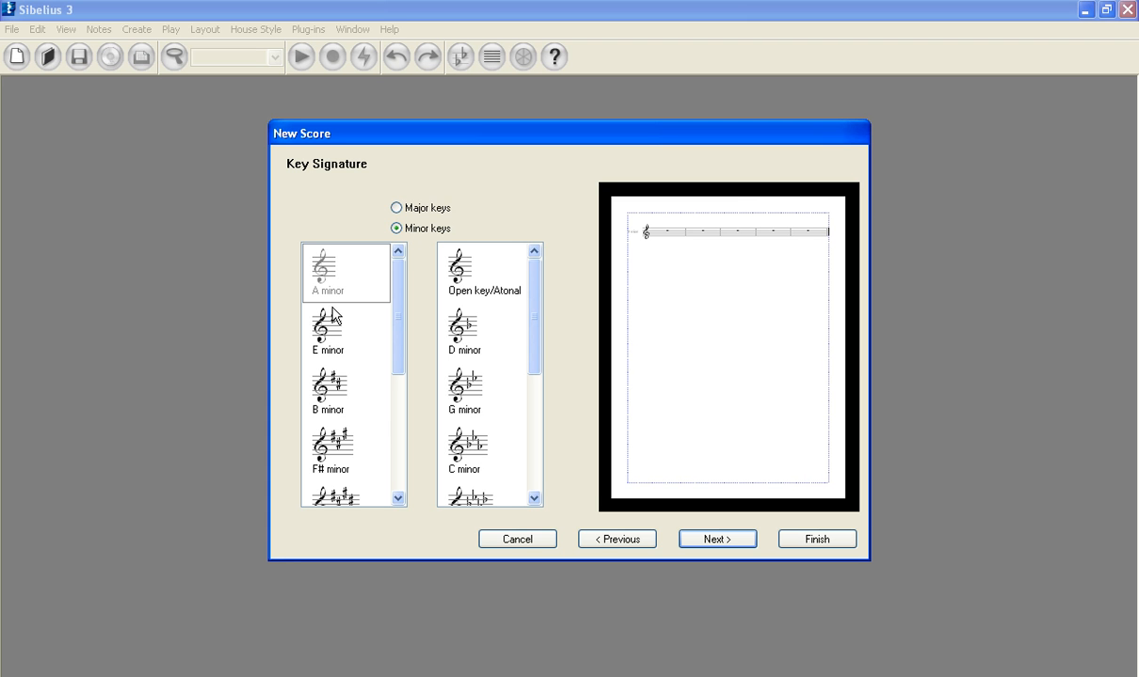
{"action": "left_click", "coordinate": [396, 209]}
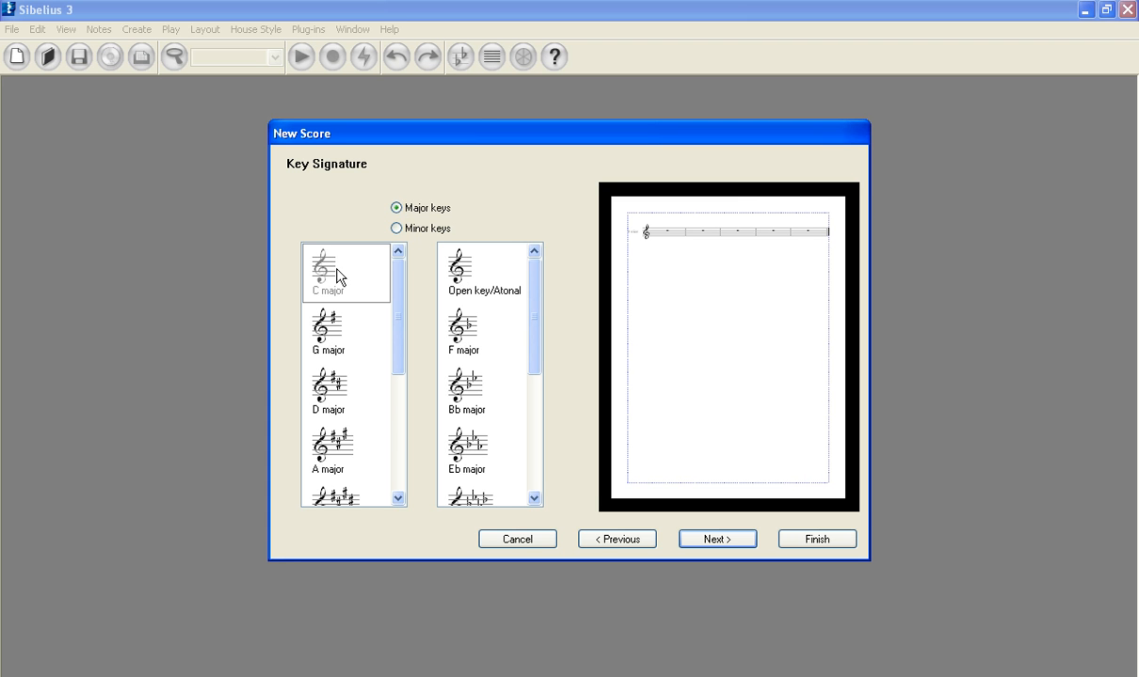
{"action": "left_click", "coordinate": [717, 541]}
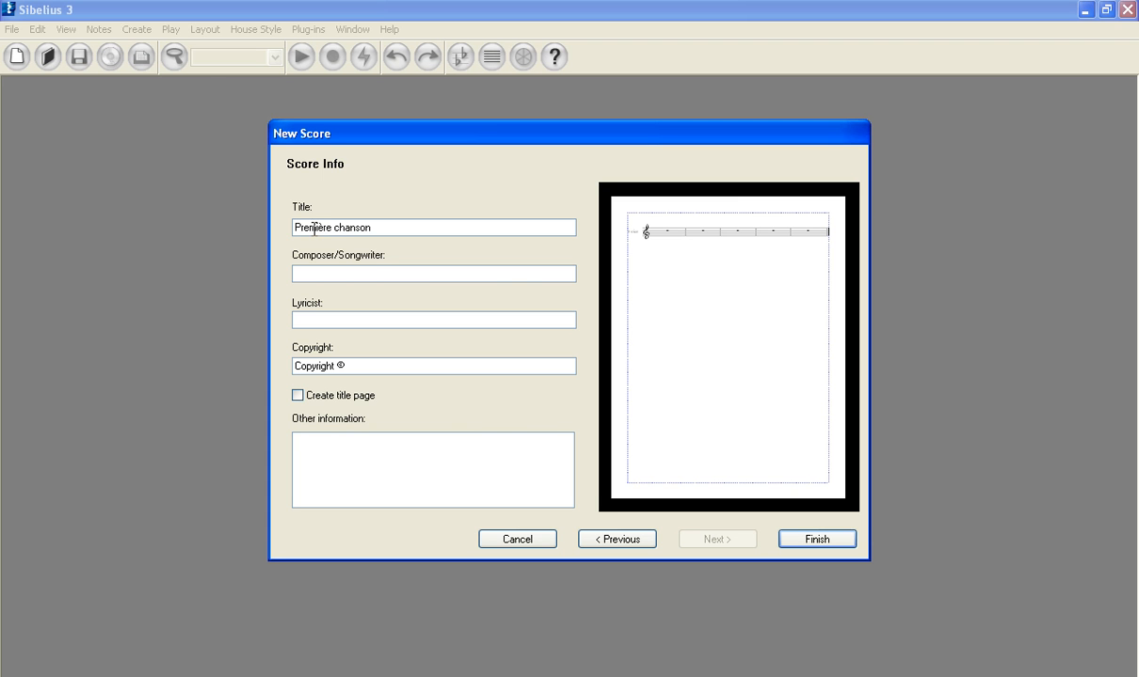
{"action": "left_click", "coordinate": [815, 539]}
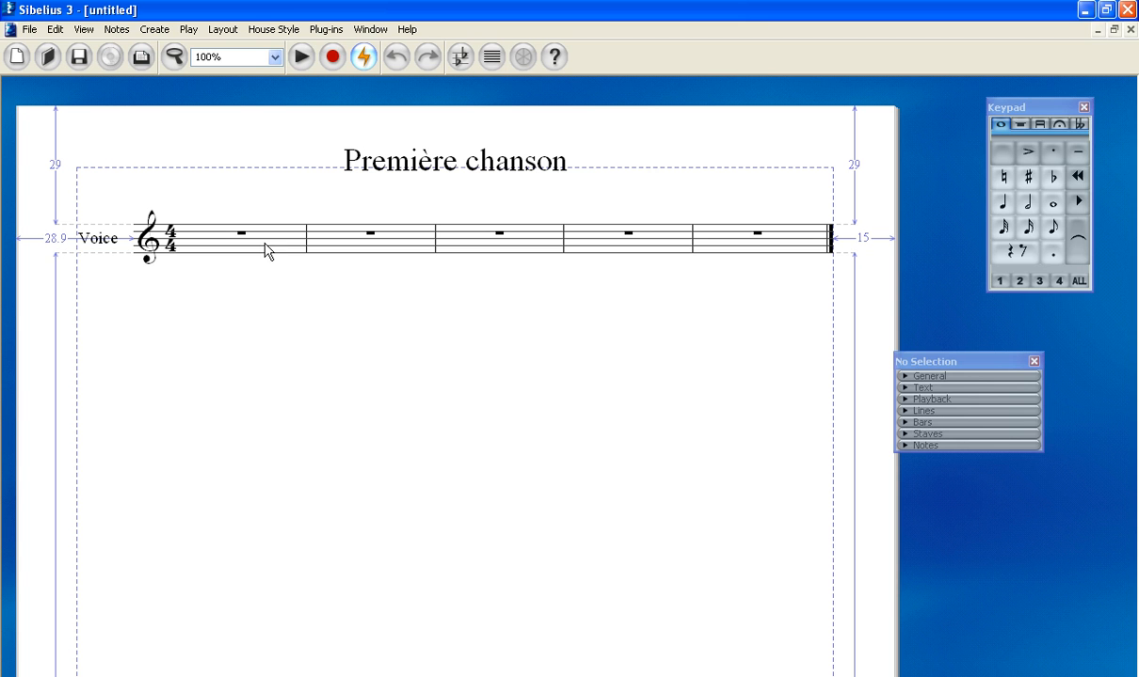
Turn on note input and fill bar 1 of the Voice staff with quarter notes F, A, B and C
{"action": "left_click", "coordinate": [114, 31]}
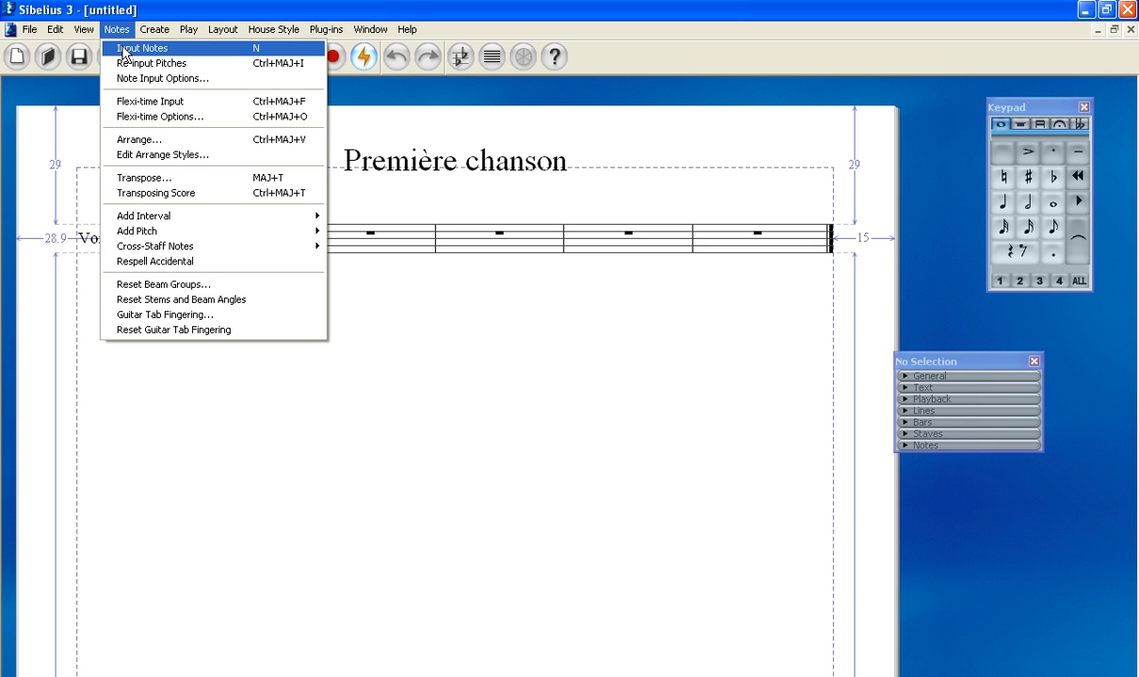
{"action": "left_click", "coordinate": [124, 49]}
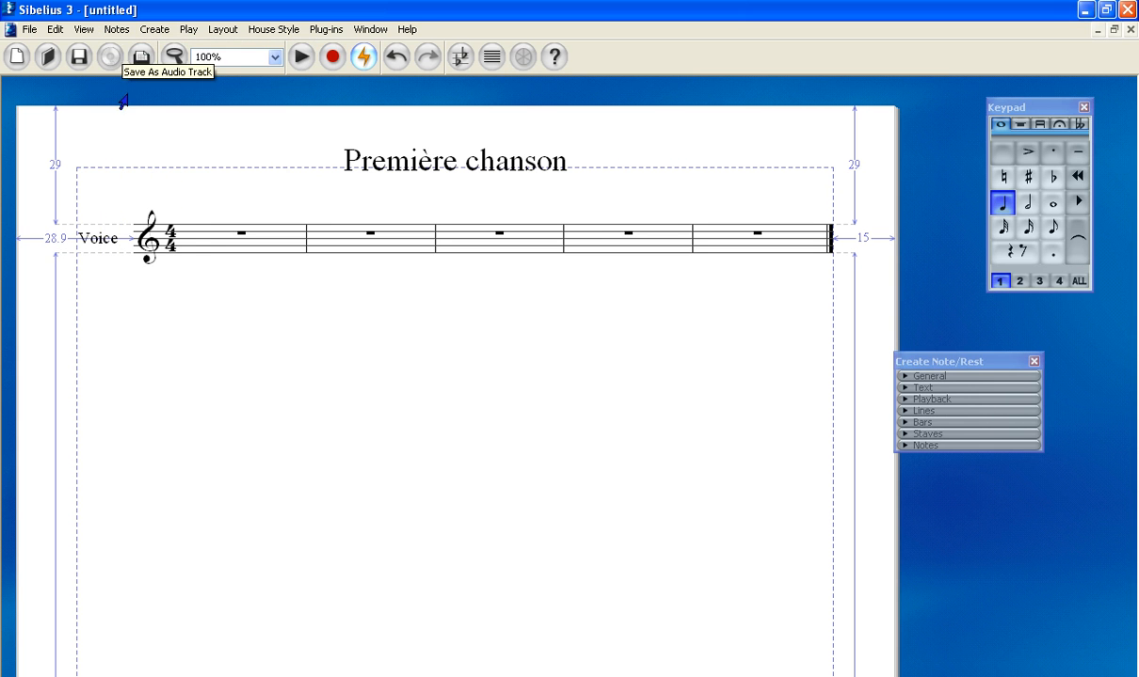
{"action": "left_click", "coordinate": [190, 252]}
{"action": "left_click", "coordinate": [227, 250]}
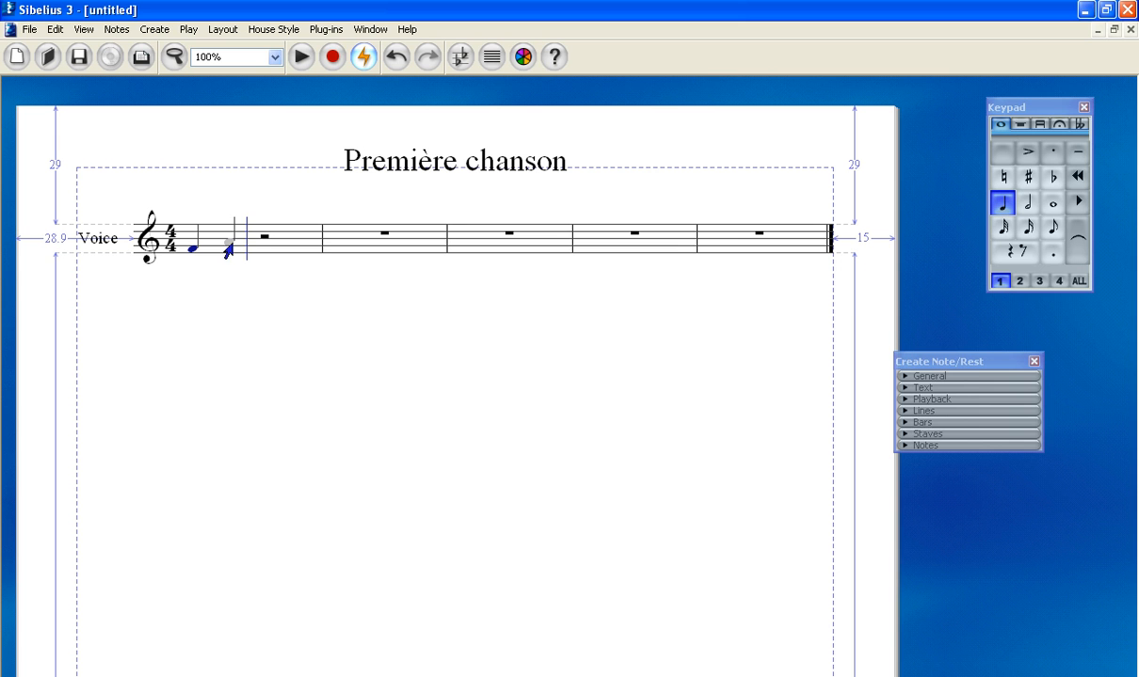
{"action": "left_click", "coordinate": [265, 238]}
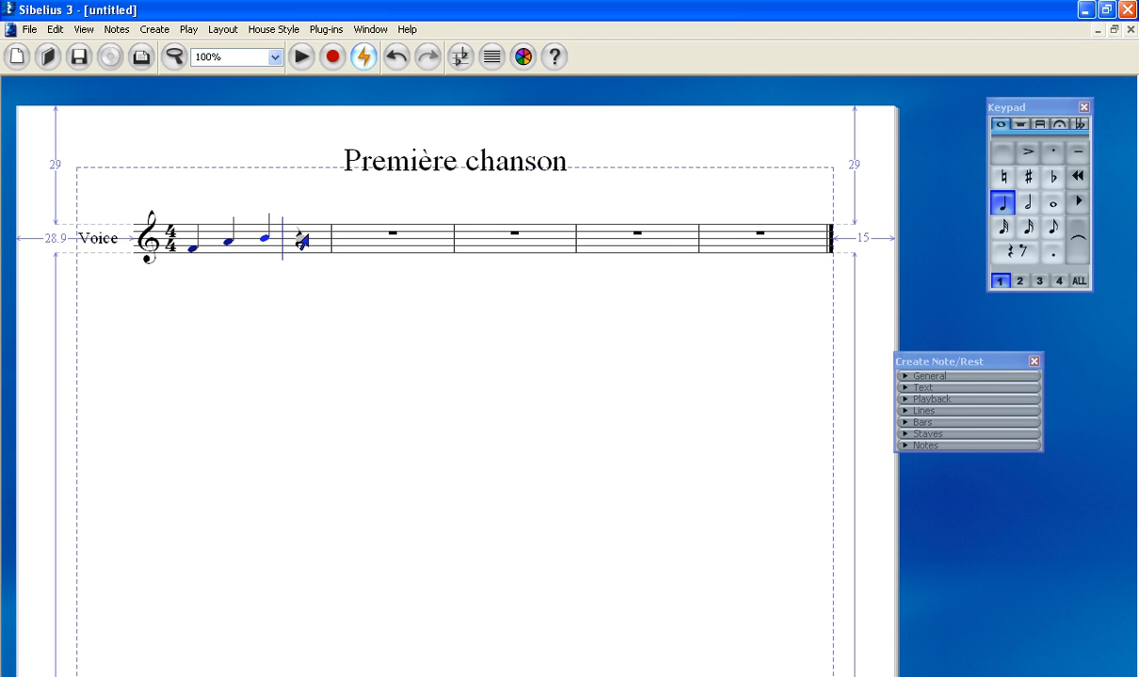
{"action": "left_click", "coordinate": [300, 235]}
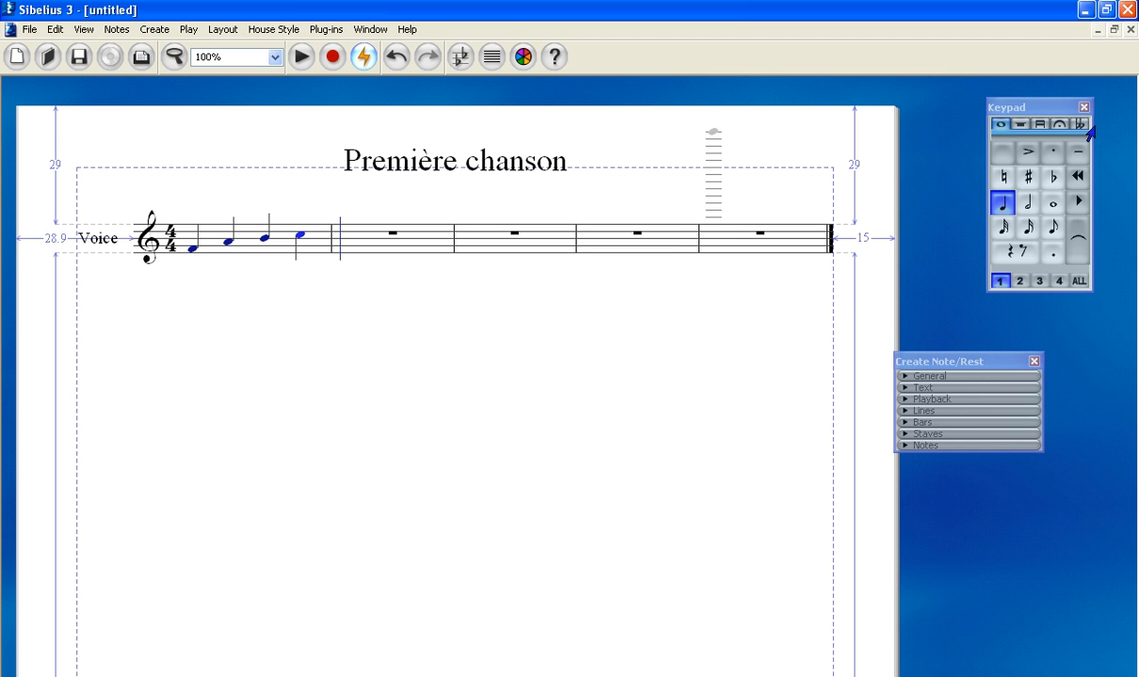
Fill bar 2 with two half notes, A and C
{"action": "left_click", "coordinate": [1028, 203]}
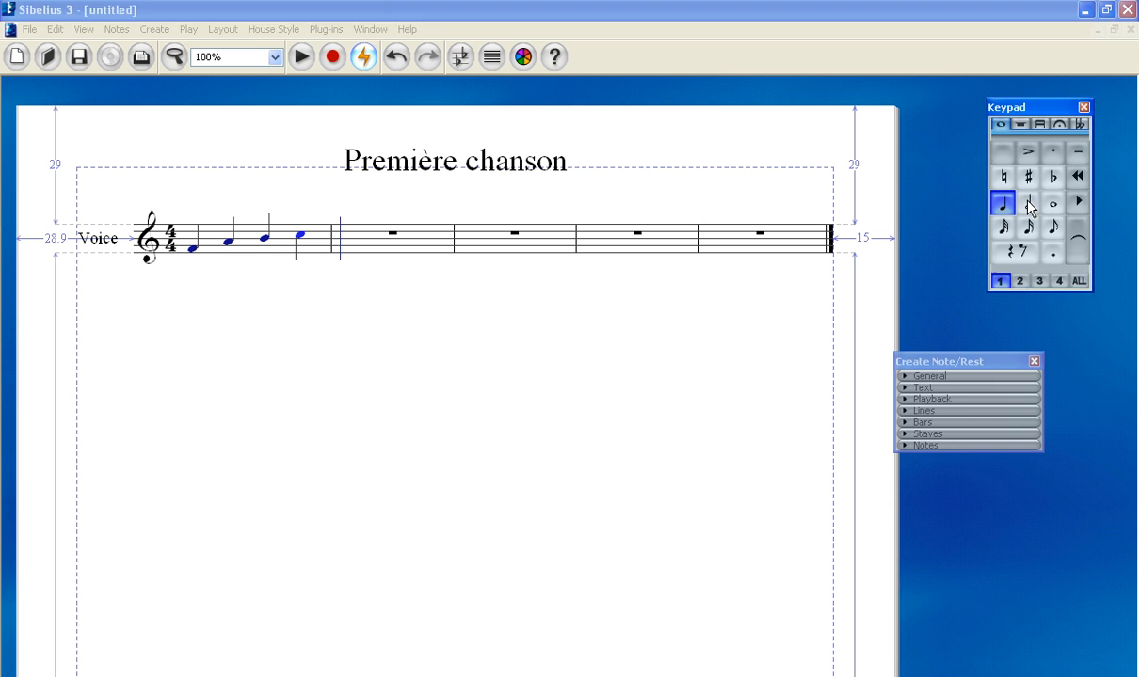
{"action": "left_click", "coordinate": [343, 242]}
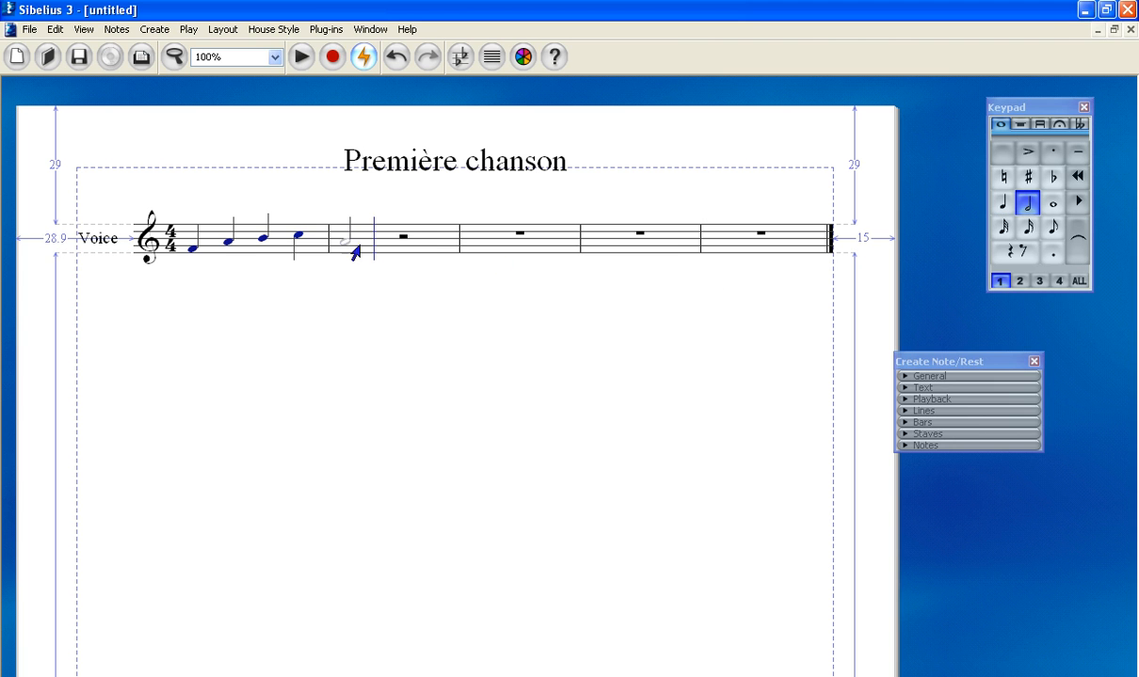
{"action": "left_click", "coordinate": [402, 237]}
Fill bar 3 with quarter notes A, F, F and A, and turn off note input
{"action": "left_click", "coordinate": [1005, 205]}
{"action": "left_click", "coordinate": [467, 240]}
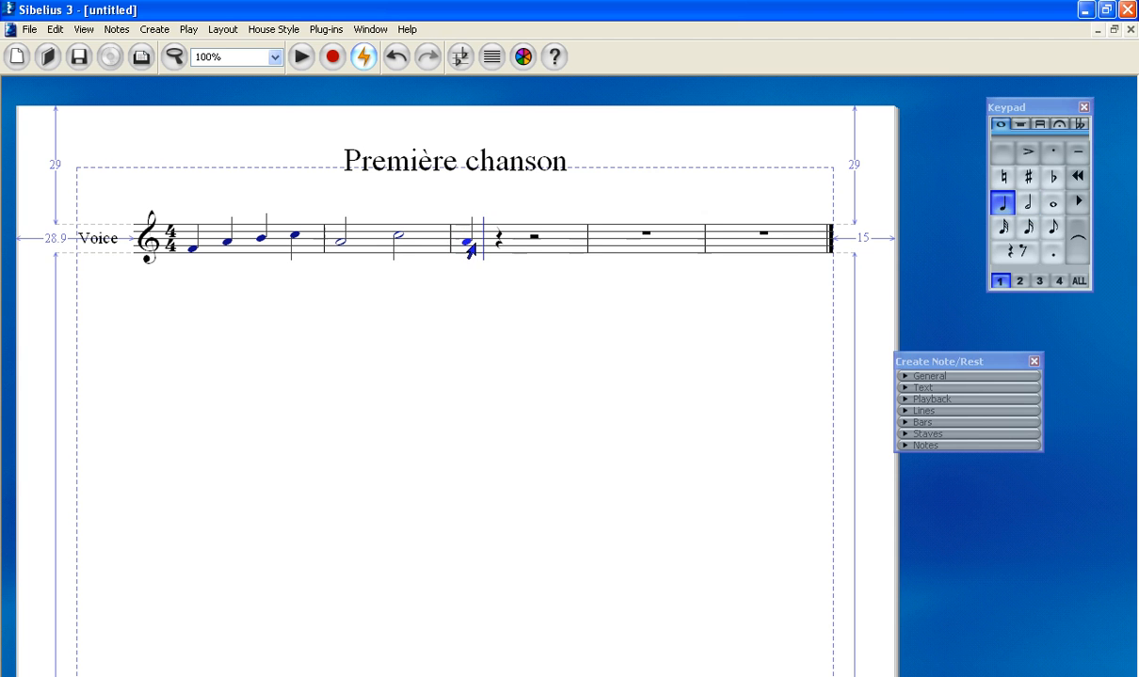
{"action": "left_click", "coordinate": [501, 248]}
{"action": "left_click", "coordinate": [527, 250]}
{"action": "left_click", "coordinate": [558, 243]}
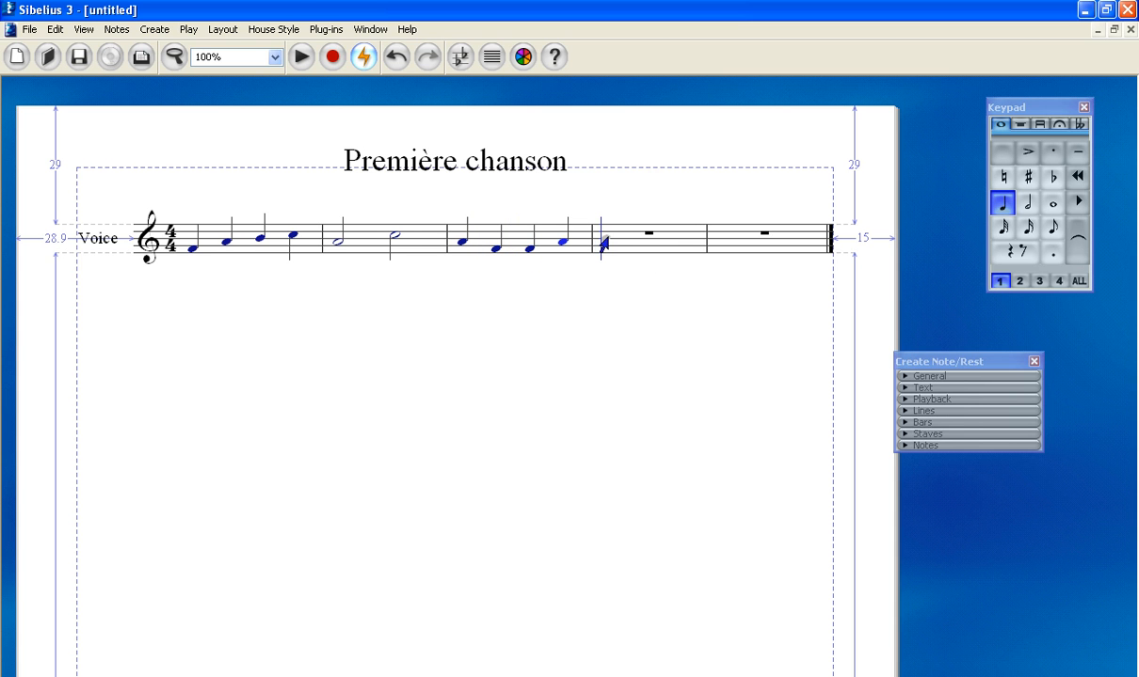
{"action": "left_click", "coordinate": [497, 233]}
{"action": "left_click", "coordinate": [116, 29]}
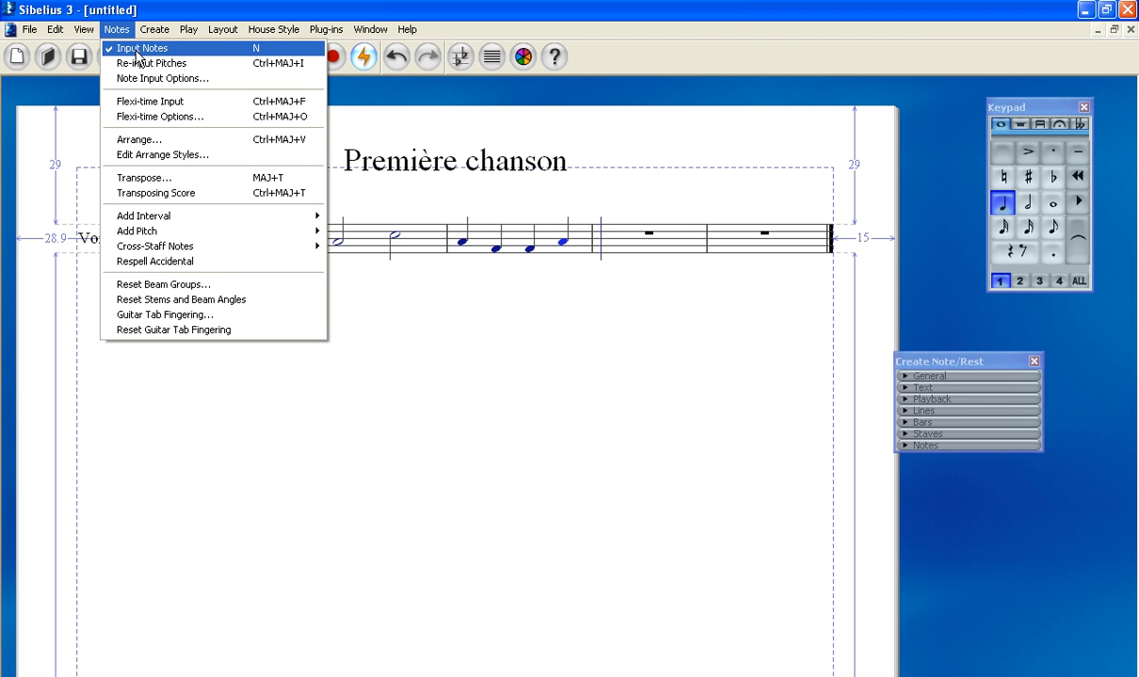
{"action": "left_click", "coordinate": [139, 48]}
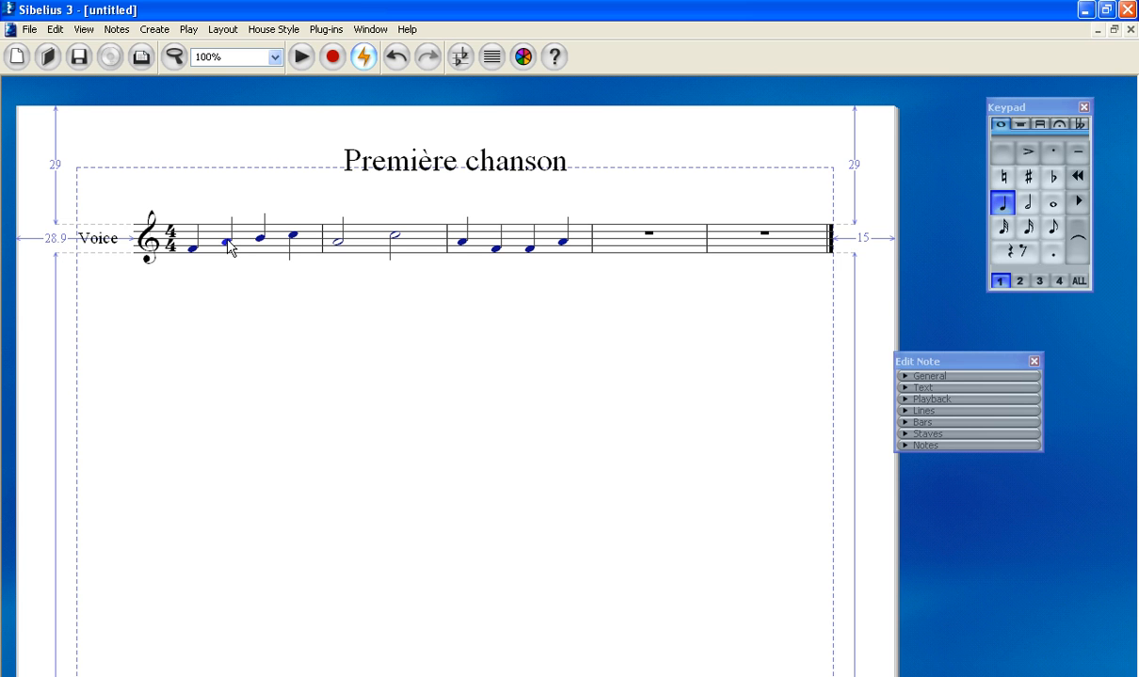
Change the A in bar 1 to a half note and add flats to both A notes in bar 3
{"action": "mouse_move", "coordinate": [229, 246]}
{"action": "left_mouse_down"}
{"action": "mouse_move", "coordinate": [224, 257]}
{"action": "mouse_move", "coordinate": [227, 235]}
{"action": "mouse_move", "coordinate": [226, 246]}
{"action": "left_mouse_up"}
{"action": "left_click", "coordinate": [1029, 203]}
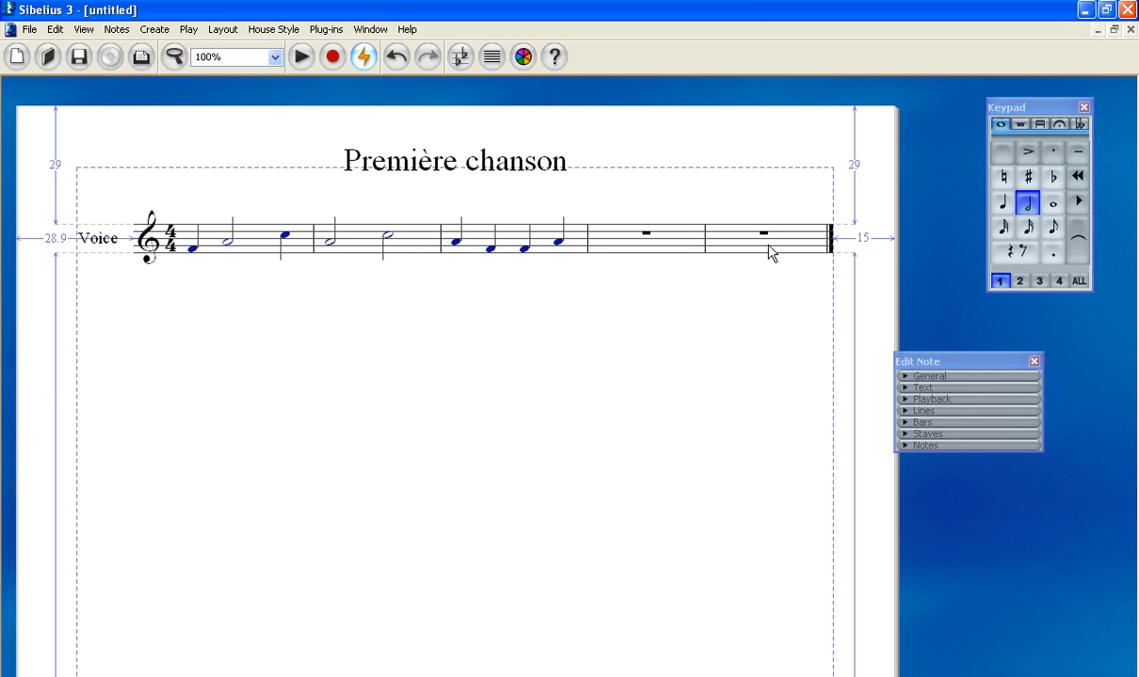
{"action": "left_click", "coordinate": [454, 244]}
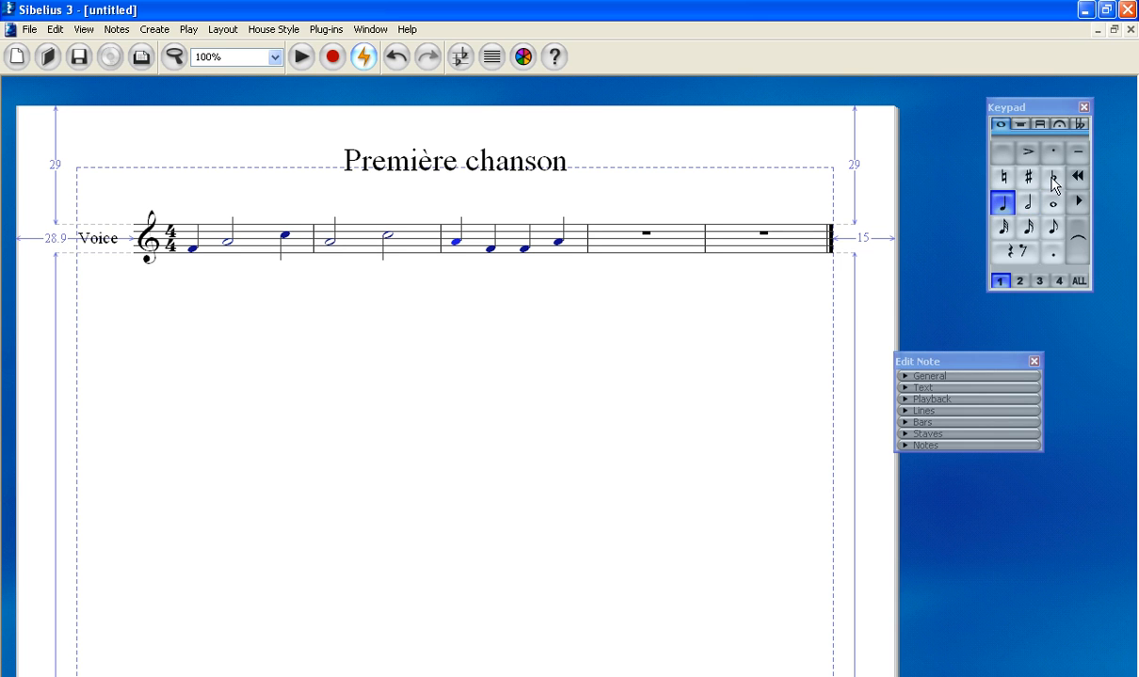
{"action": "left_click", "coordinate": [1054, 178]}
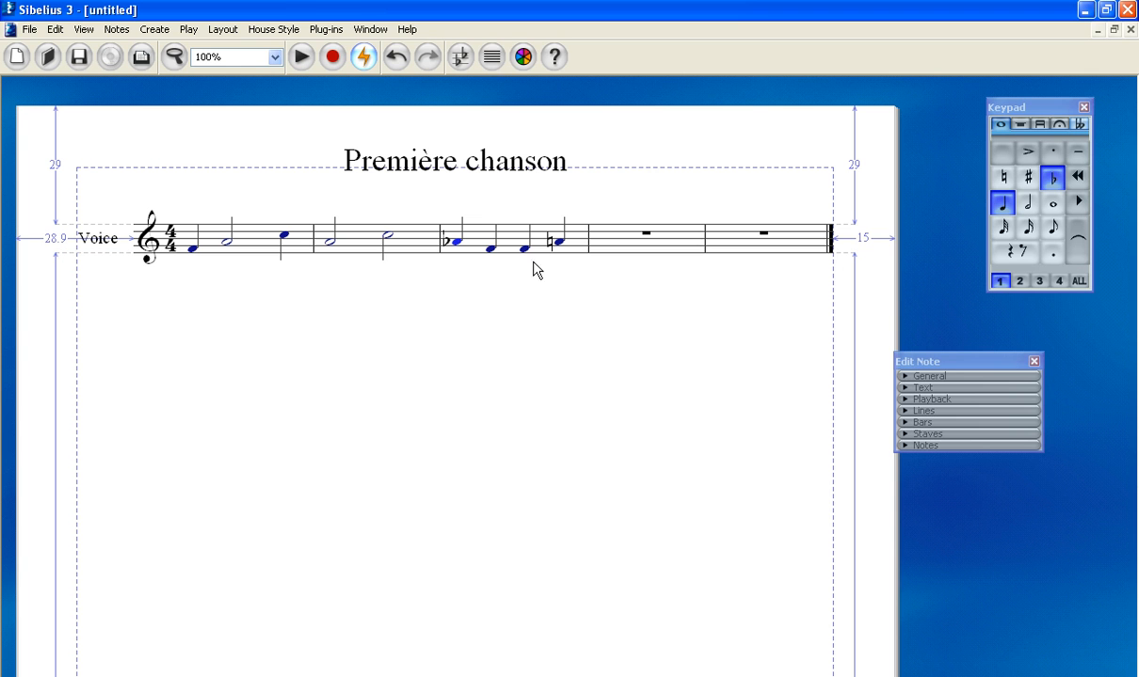
{"action": "left_click", "coordinate": [558, 244]}
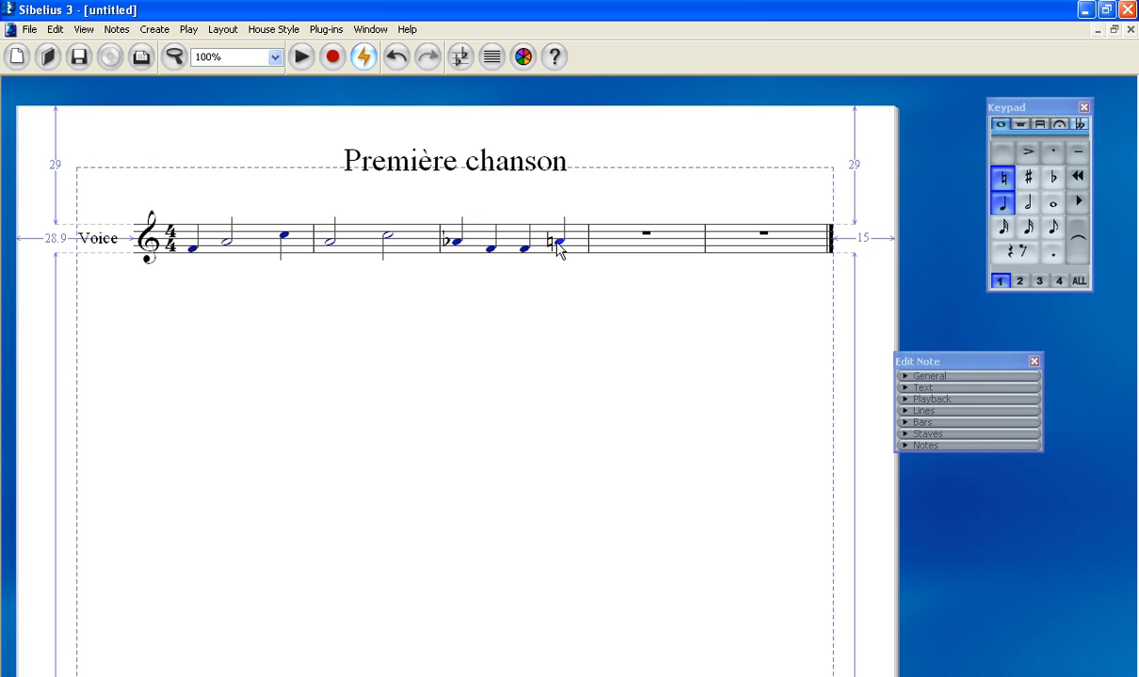
{"action": "left_click", "coordinate": [1053, 181]}
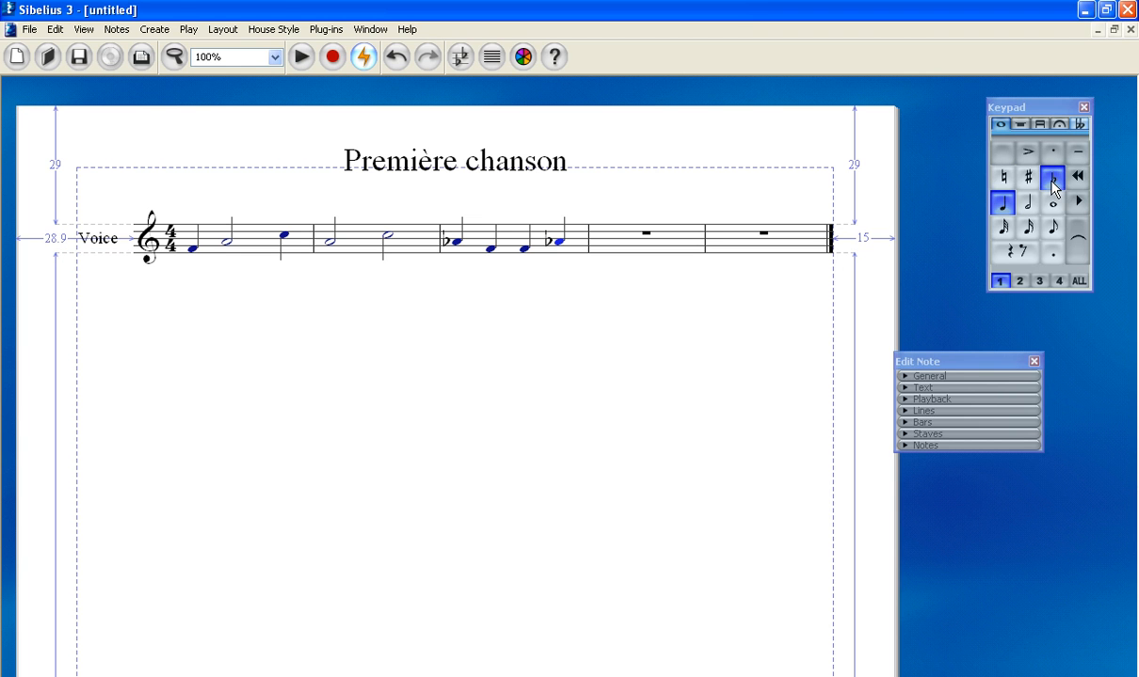